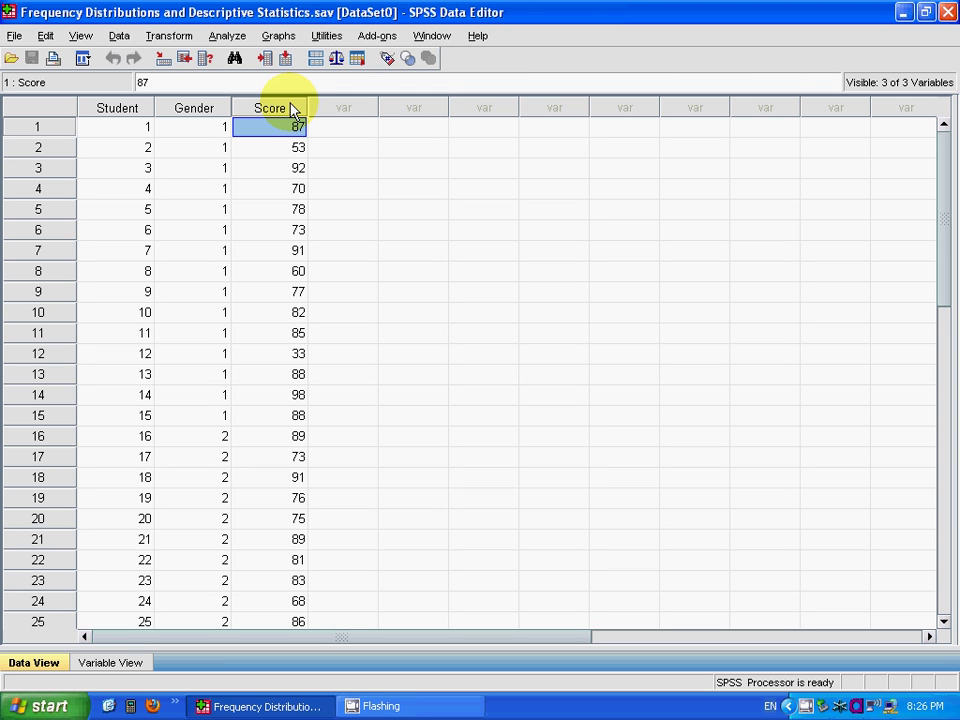
Open Analyze > Descriptive Statistics > Frequencies and put Score in the Variable(s) list.
{"action": "left_click", "coordinate": [235, 41]}
{"action": "mouse_move", "coordinate": [273, 80]}
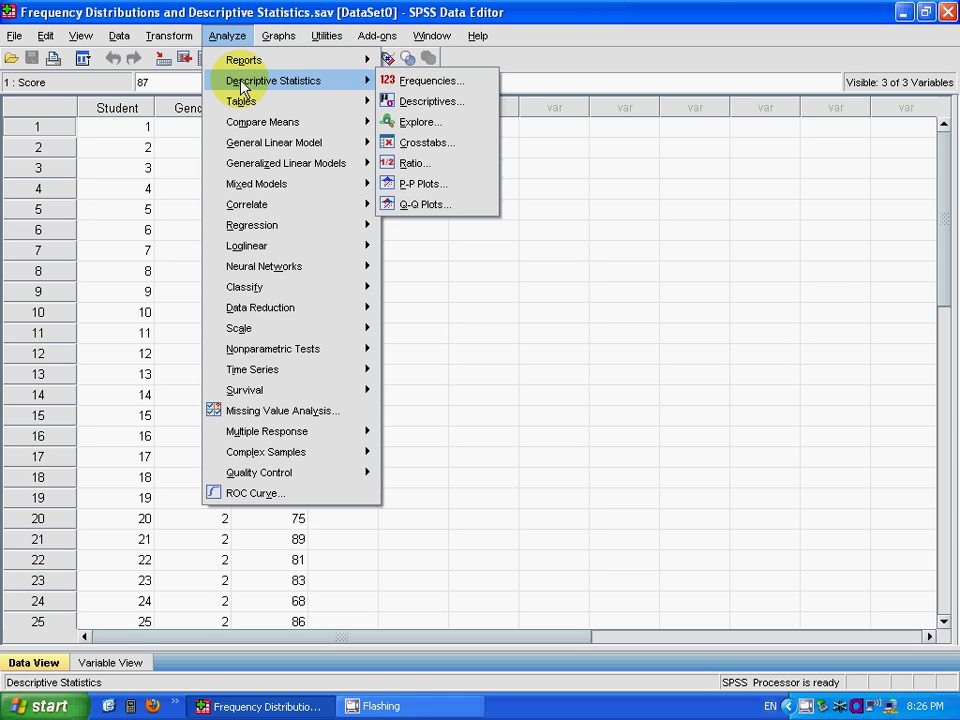
{"action": "left_click", "coordinate": [393, 84]}
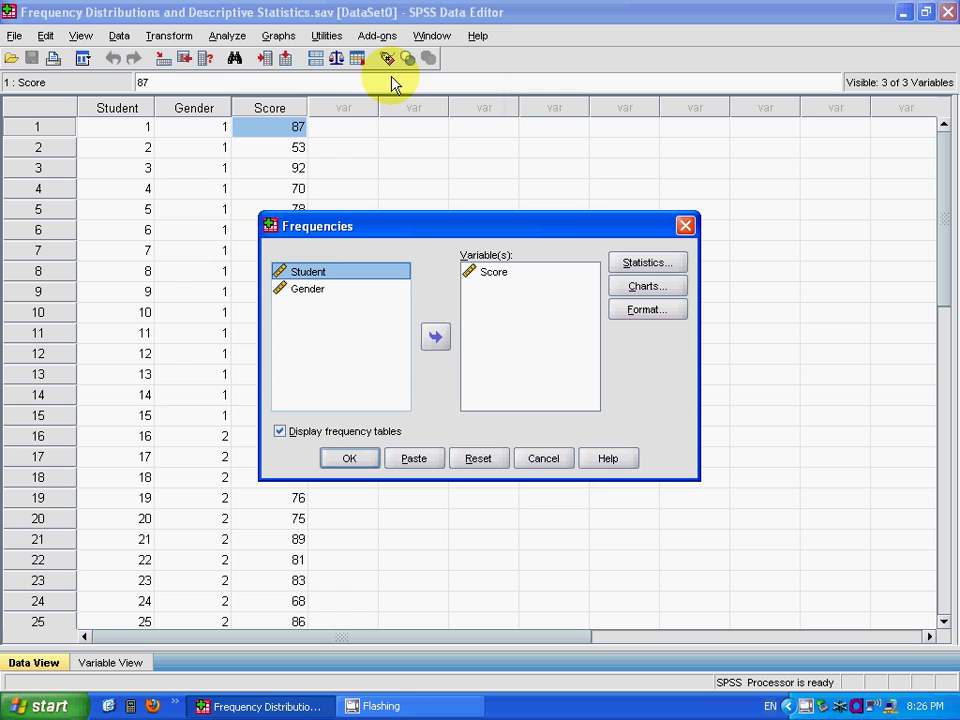
{"action": "left_click", "coordinate": [481, 275]}
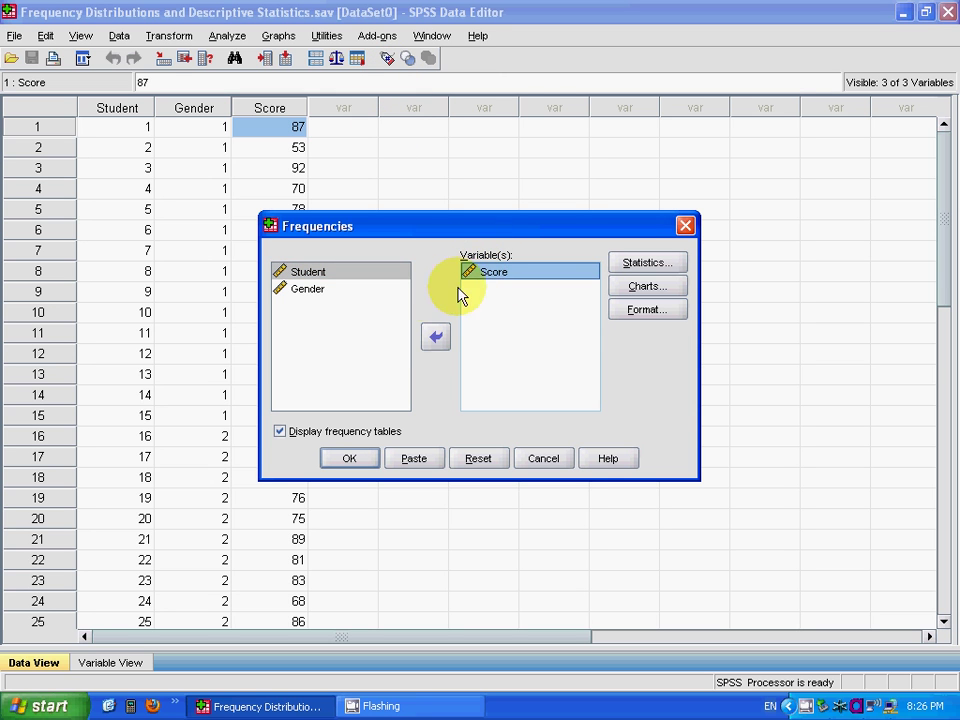
{"action": "left_click", "coordinate": [433, 336]}
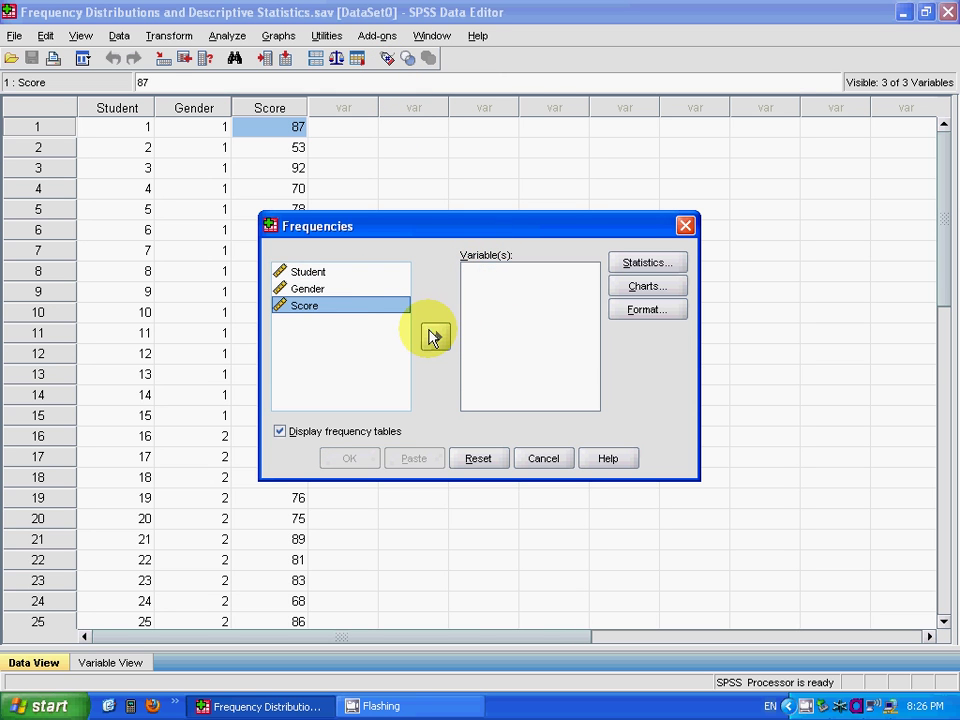
{"action": "left_click", "coordinate": [352, 311]}
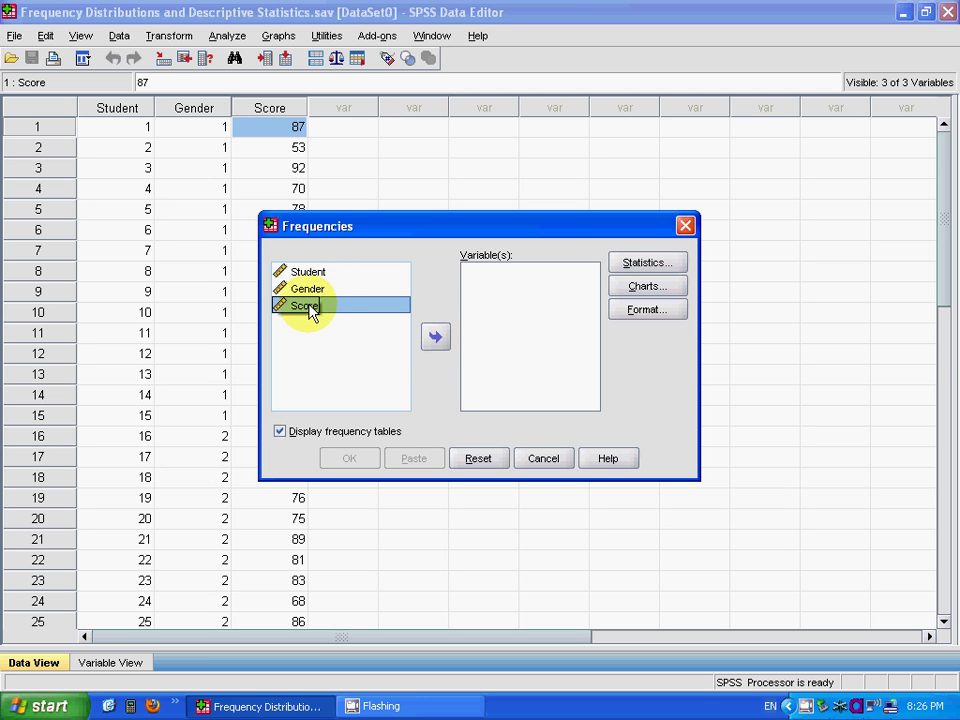
{"action": "left_click", "coordinate": [436, 340]}
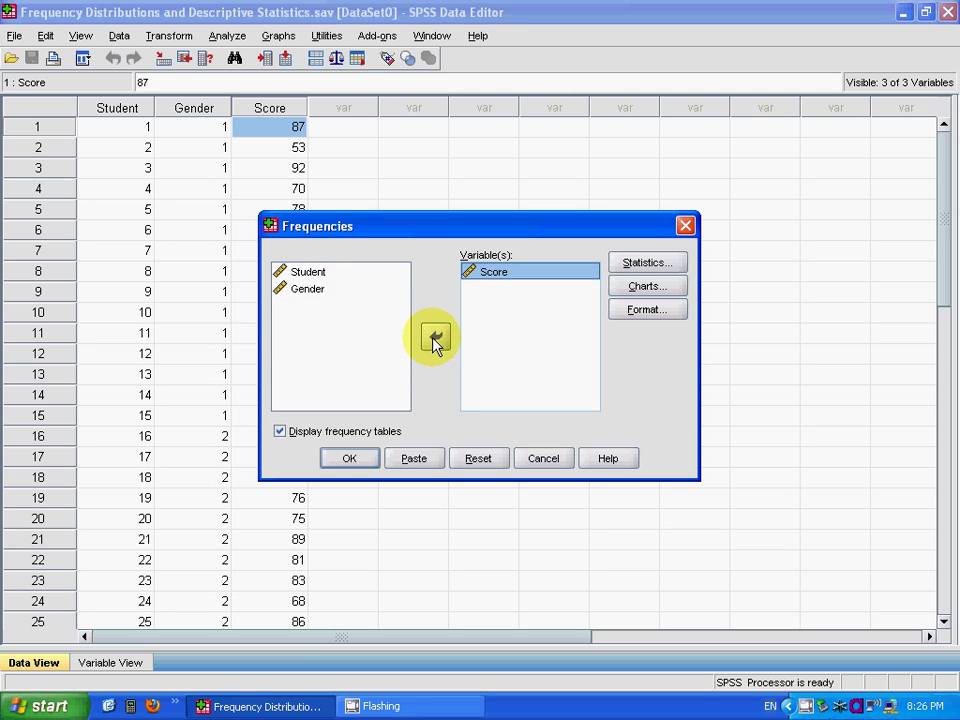
{"action": "left_click", "coordinate": [512, 284]}
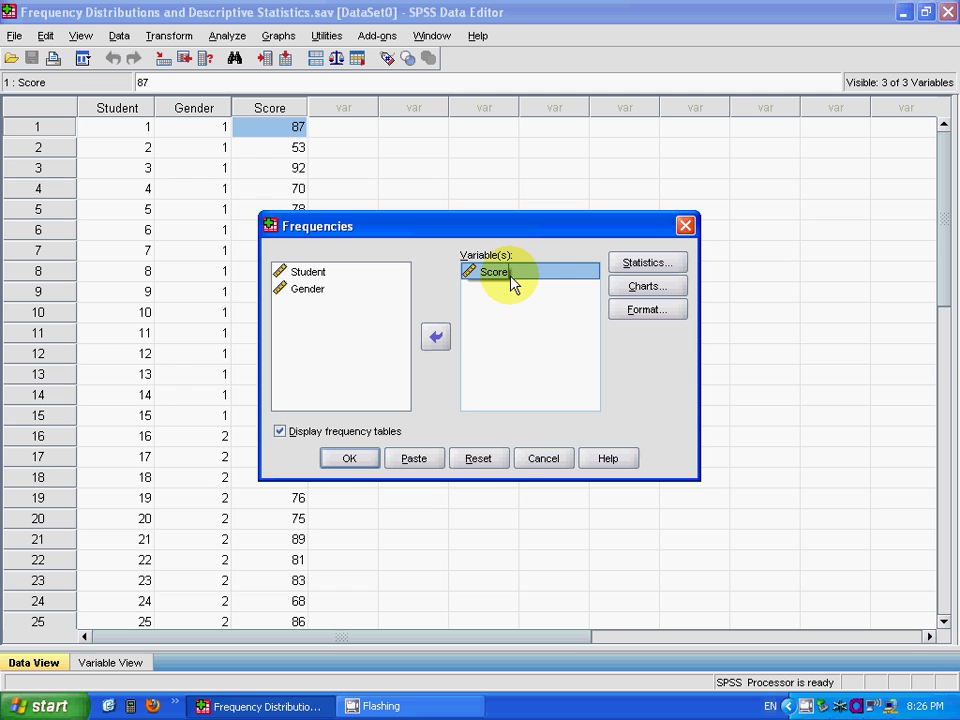
Add Variance, Minimum and Maximum to the checked Frequencies statistics for Score.
{"action": "left_click", "coordinate": [628, 266]}
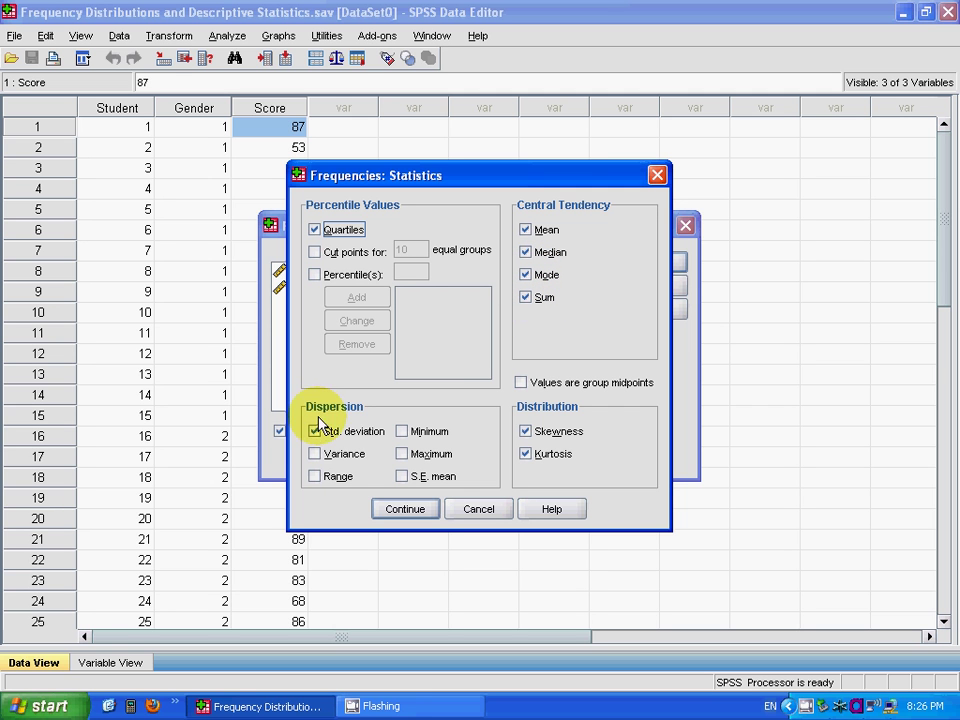
{"action": "left_click", "coordinate": [315, 454]}
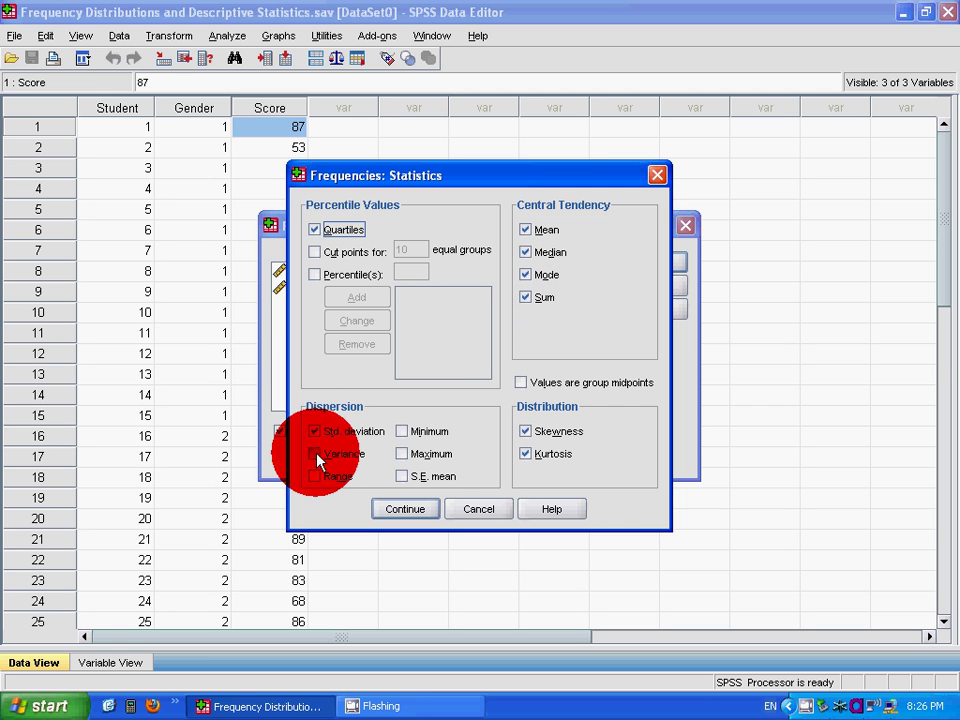
{"action": "left_click", "coordinate": [402, 431]}
{"action": "left_click", "coordinate": [405, 453]}
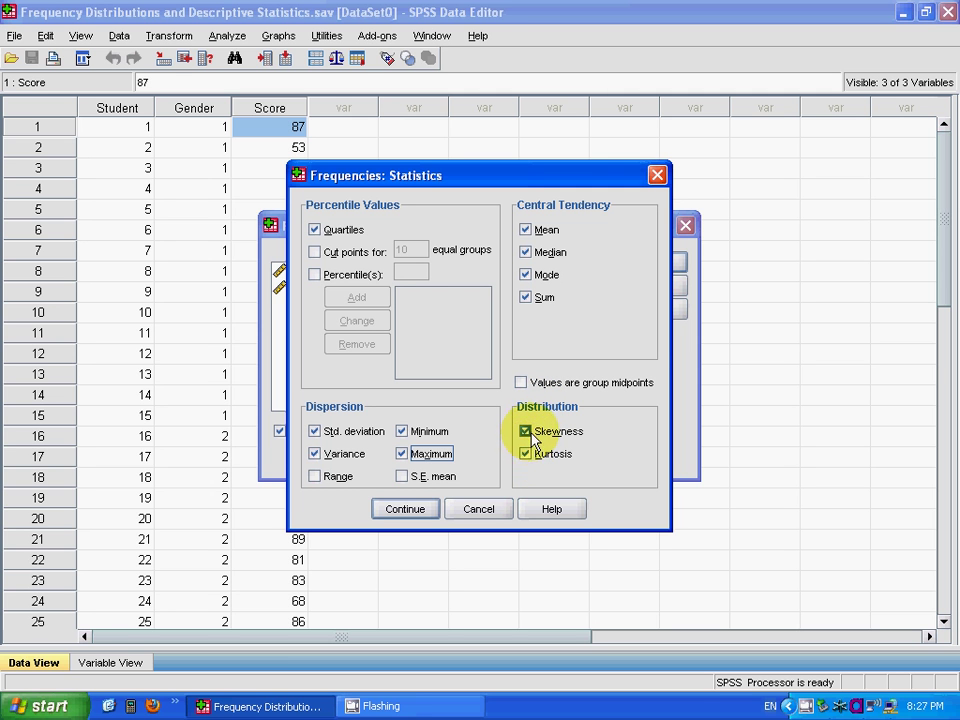
{"action": "left_click", "coordinate": [416, 508]}
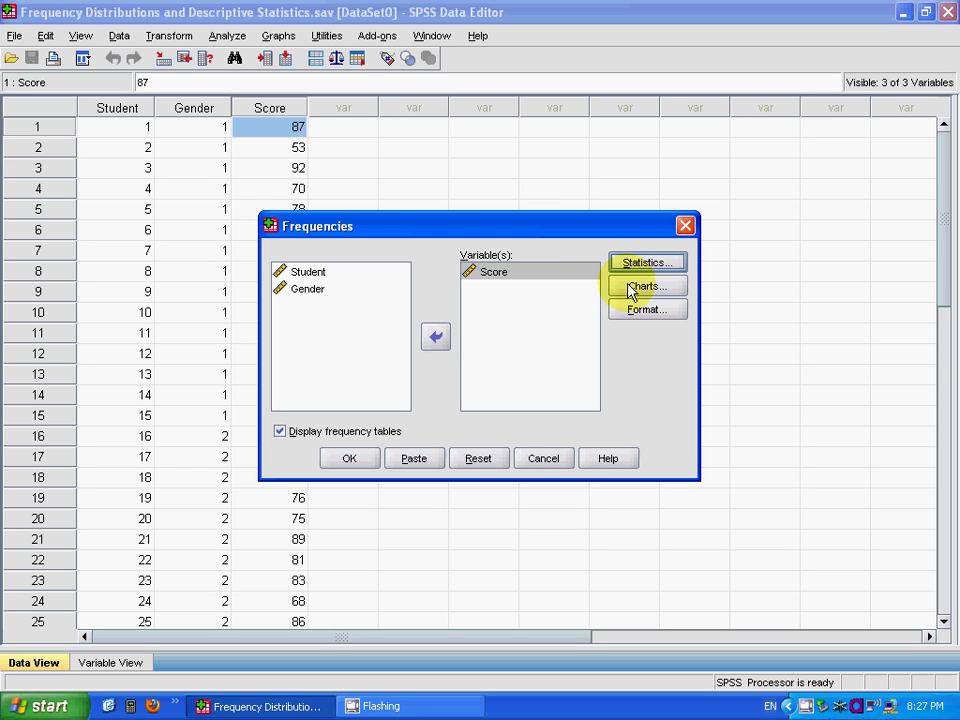
Set the Frequencies chart to a histogram with a normal curve, after trying bar and pie.
{"action": "left_click", "coordinate": [631, 288]}
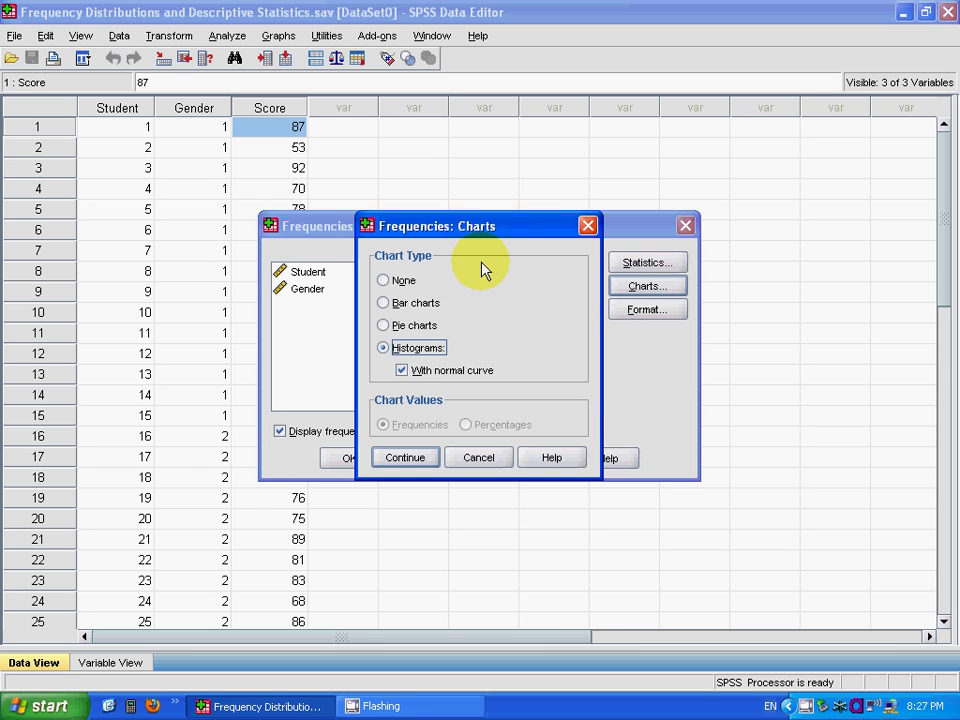
{"action": "left_click", "coordinate": [443, 305]}
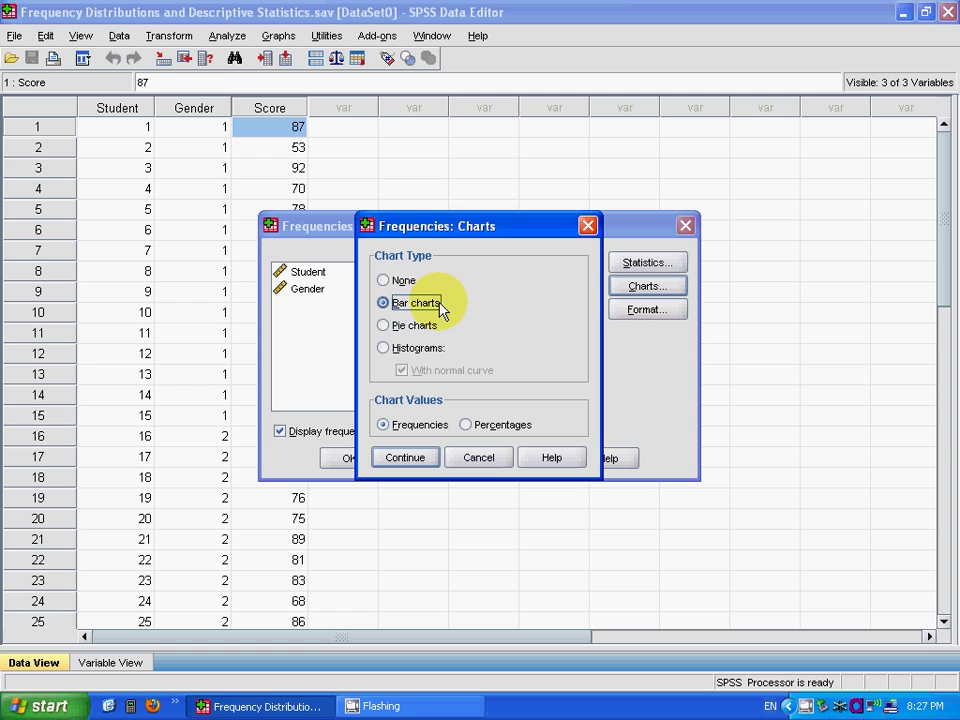
{"action": "left_click", "coordinate": [434, 330]}
{"action": "left_click", "coordinate": [425, 352]}
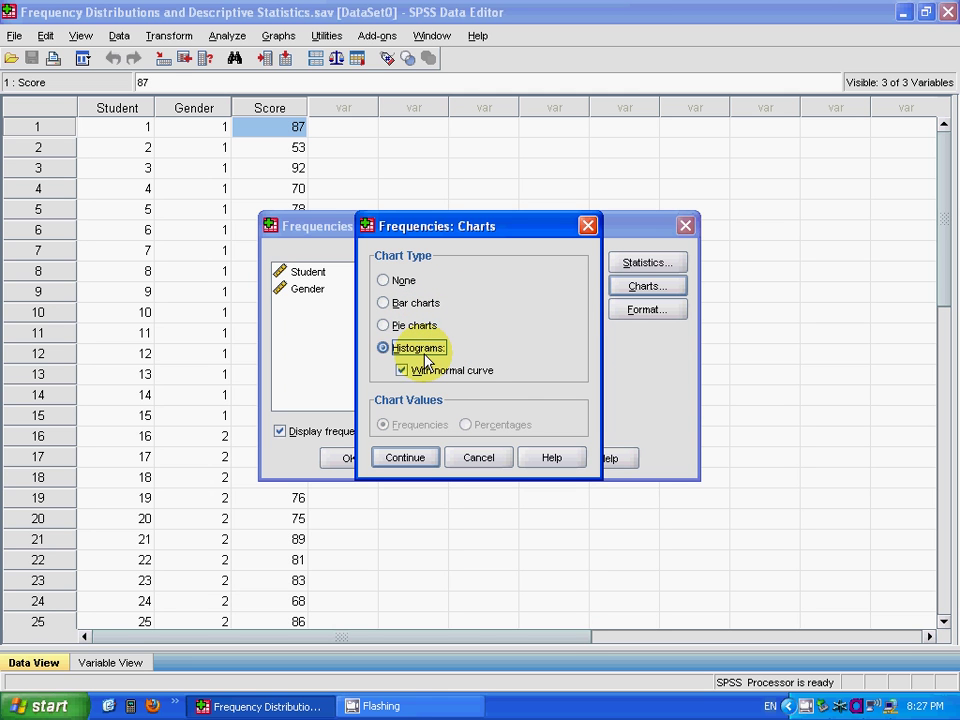
{"action": "left_click", "coordinate": [420, 370]}
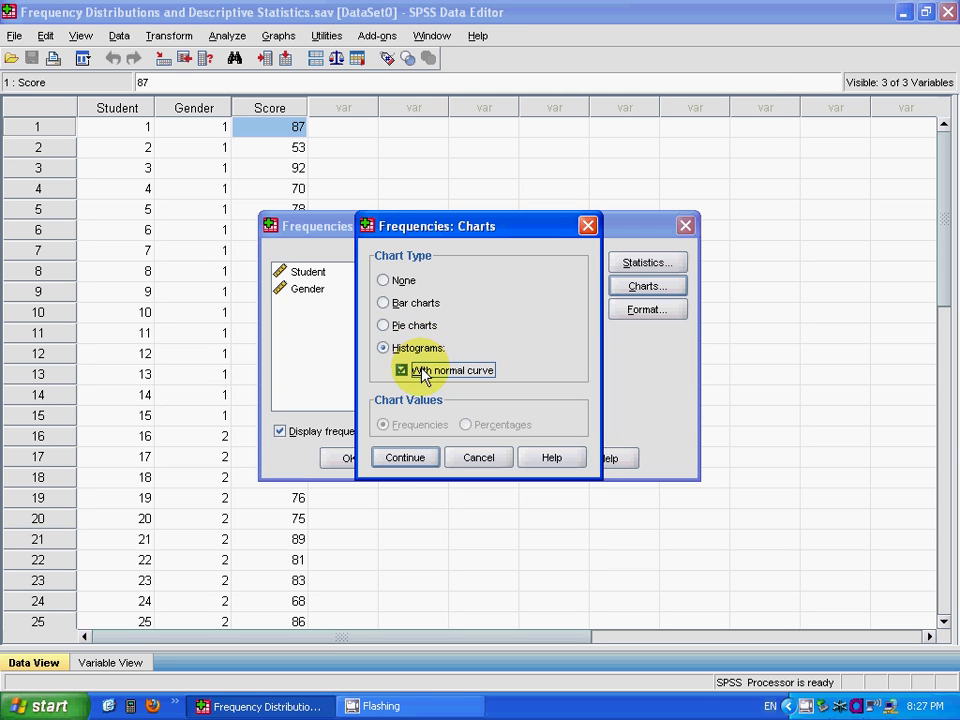
{"action": "left_click", "coordinate": [400, 460]}
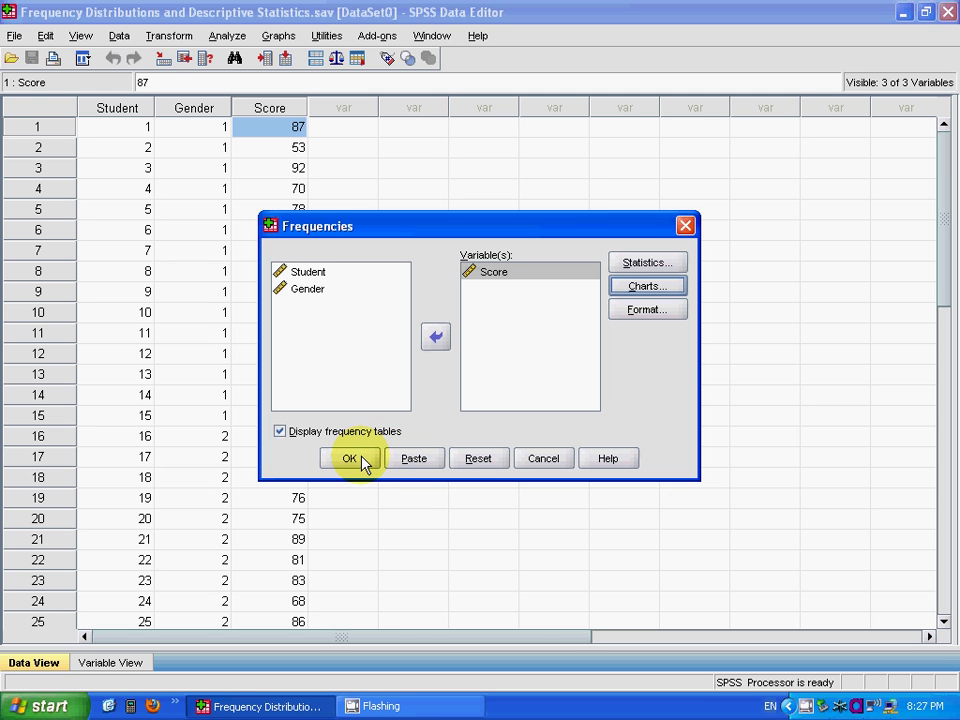
Run the Frequencies analysis and scroll the Viewer to Score's Statistics table.
{"action": "left_click", "coordinate": [350, 459]}
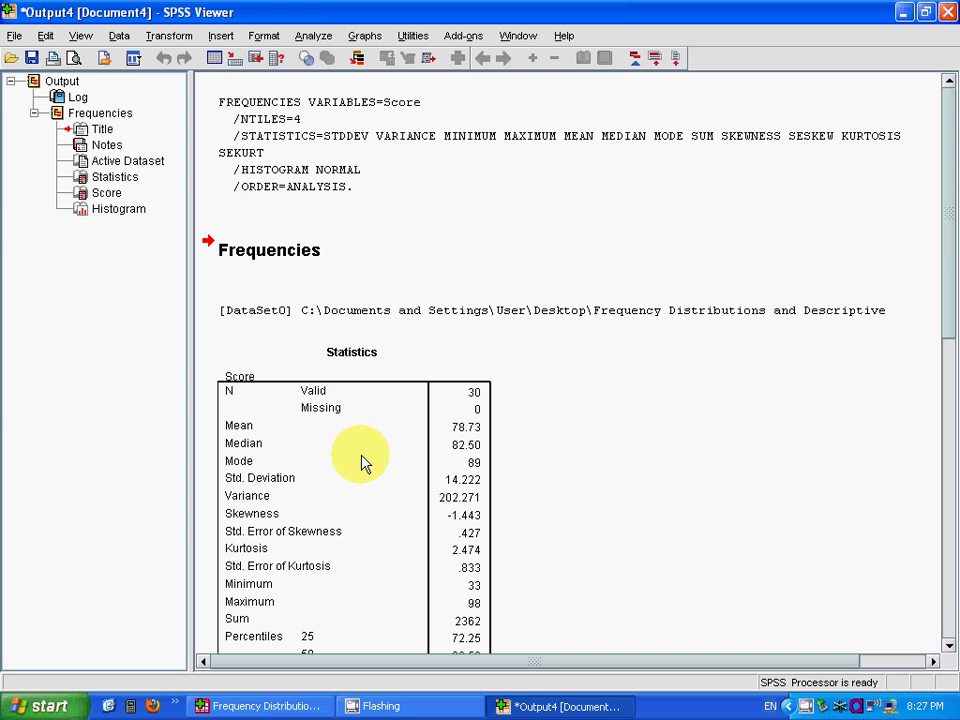
{"action": "left_click", "coordinate": [955, 237]}
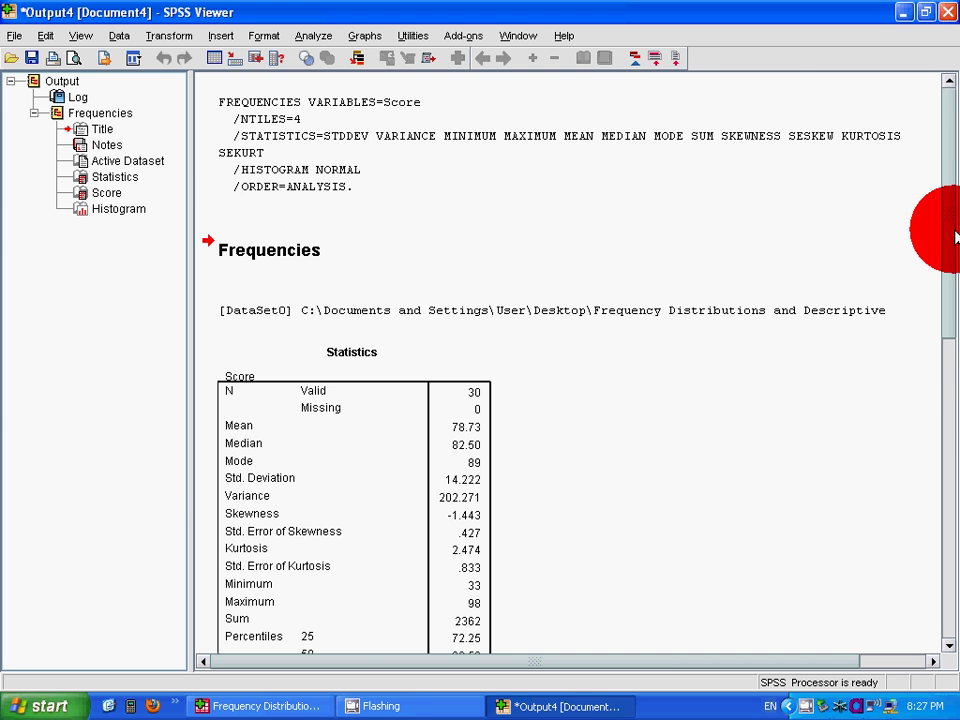
{"action": "left_click_drag", "start_coordinate": [955, 237], "coordinate": [945, 279]}
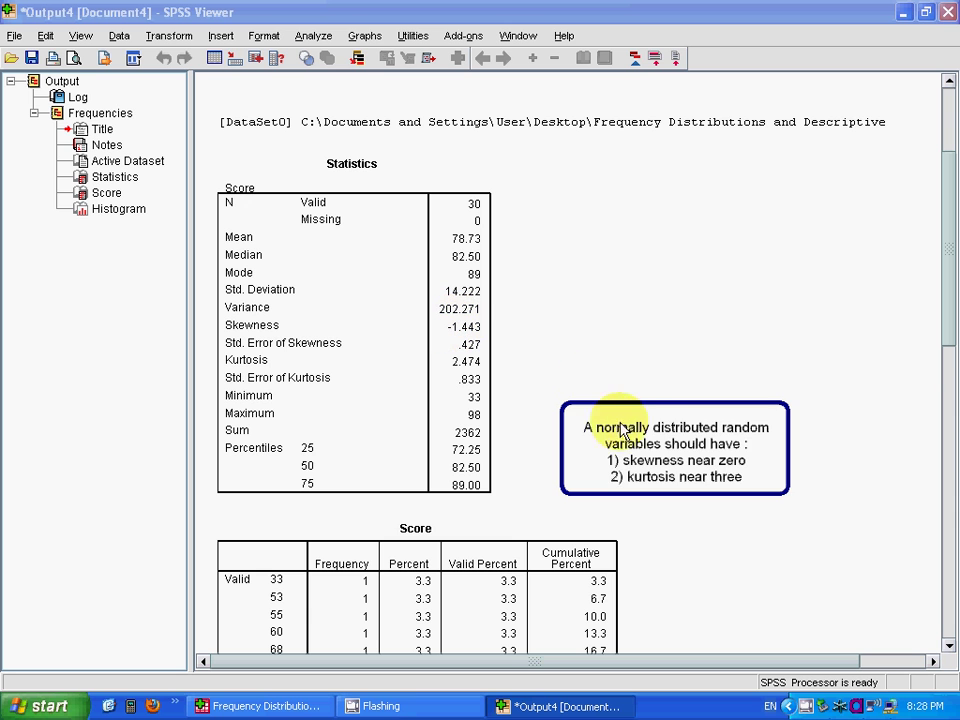
Scroll the output past the Score frequency table to the histogram with its normal curve.
{"action": "left_click_drag", "start_coordinate": [635, 432], "coordinate": [585, 277]}
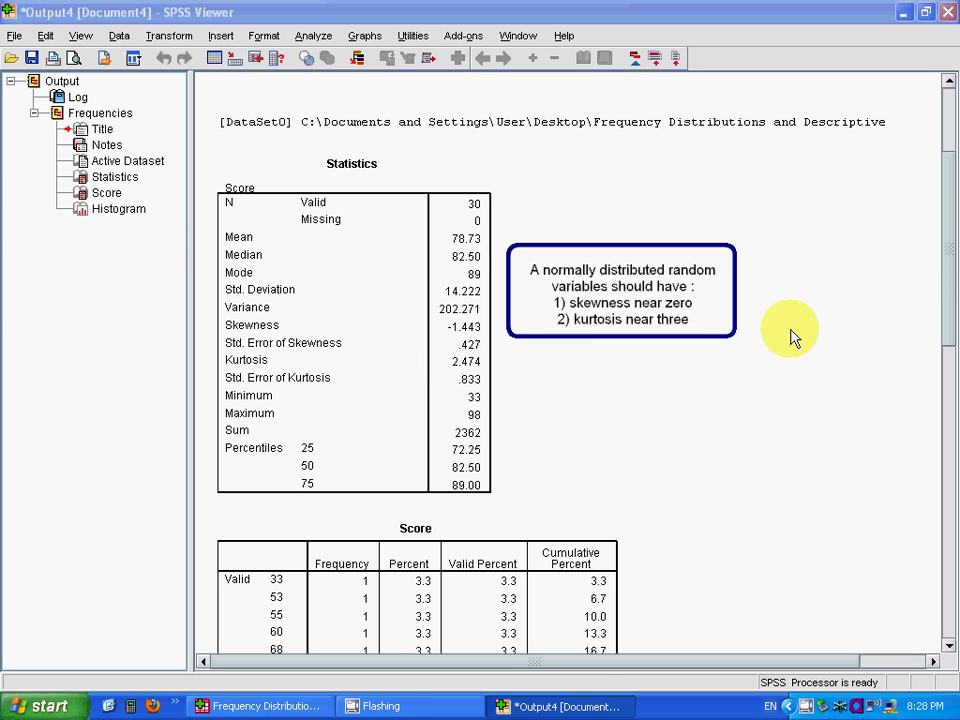
{"action": "left_click", "coordinate": [950, 257]}
{"action": "mouse_move", "coordinate": [950, 257]}
{"action": "left_mouse_down"}
{"action": "mouse_move", "coordinate": [950, 540]}
{"action": "mouse_move", "coordinate": [950, 504]}
{"action": "mouse_move", "coordinate": [950, 516]}
{"action": "left_mouse_up"}
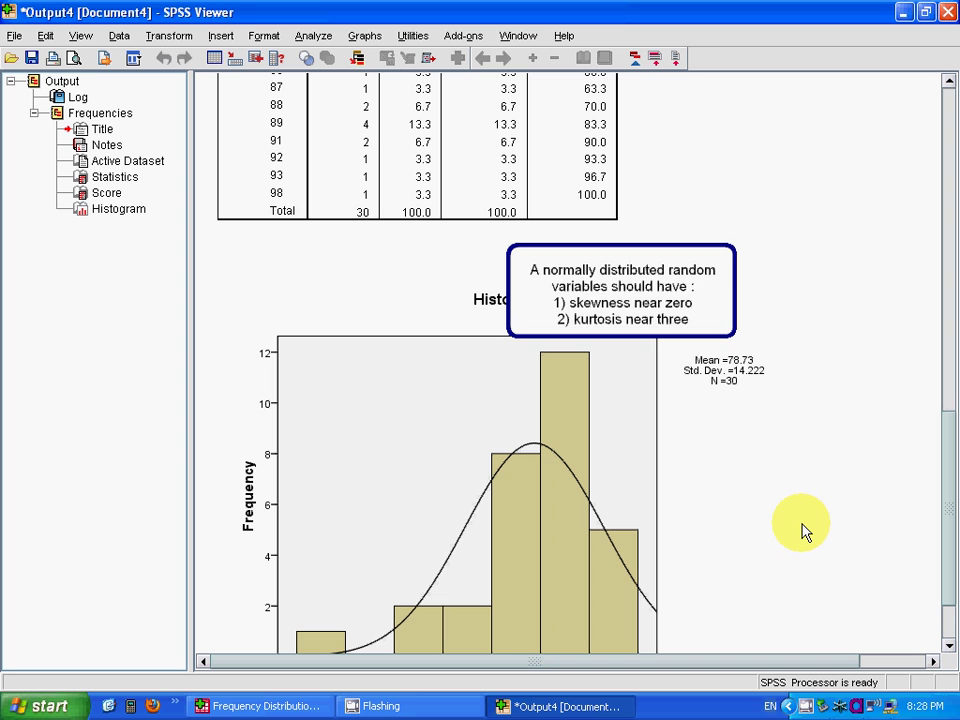
Bring the full histogram into view, then minimise the SPSS Viewer and Data Editor.
{"action": "left_click_drag", "start_coordinate": [950, 492], "coordinate": [946, 512]}
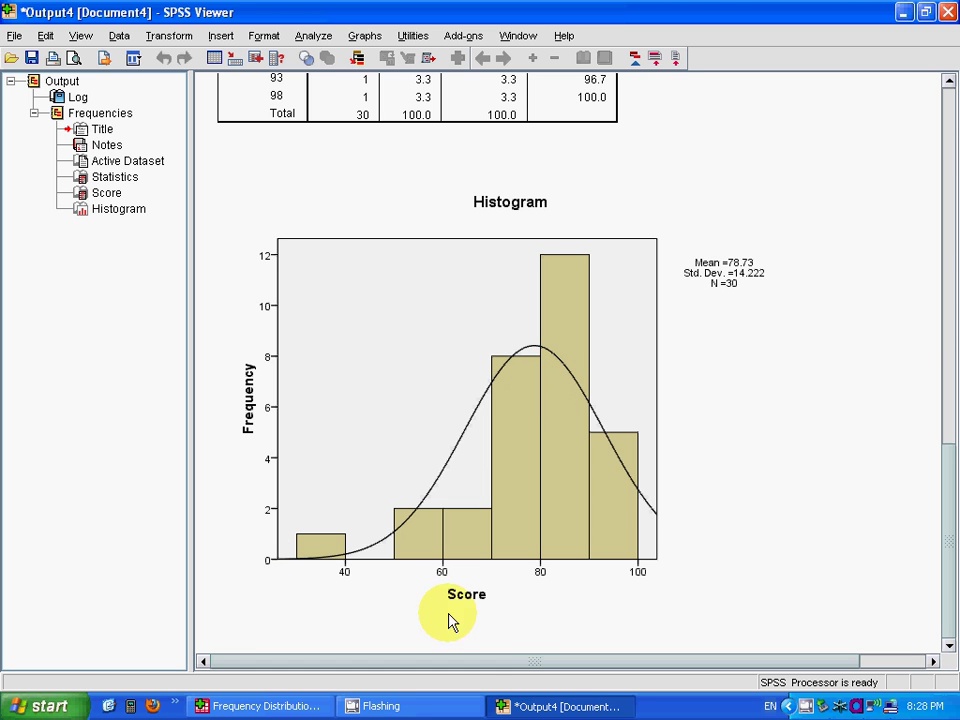
{"action": "left_click", "coordinate": [521, 712]}
{"action": "left_click", "coordinate": [258, 710]}
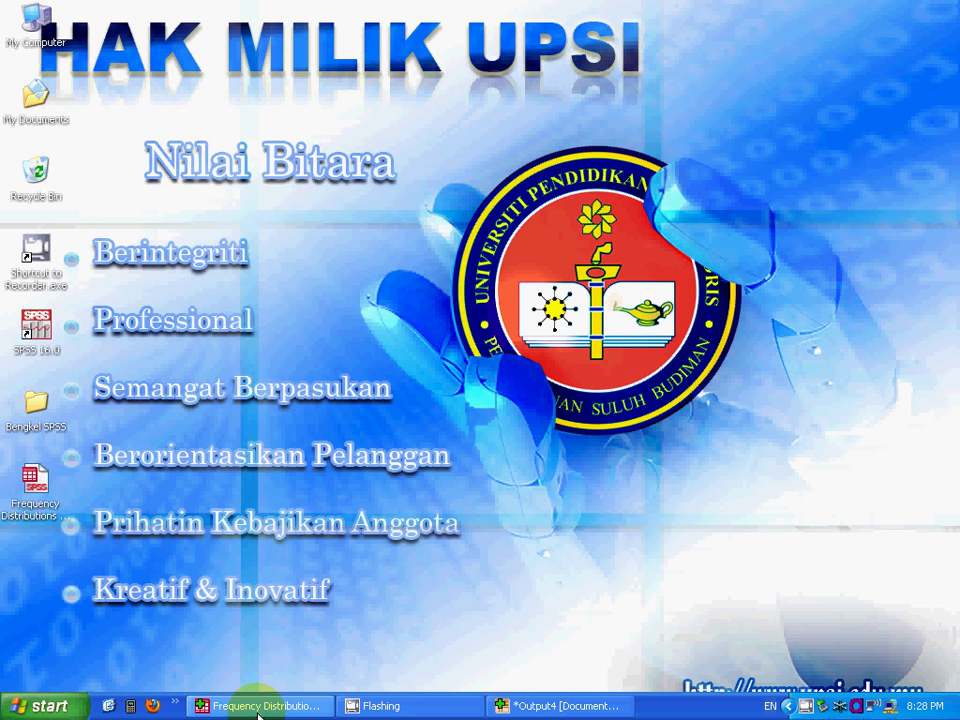